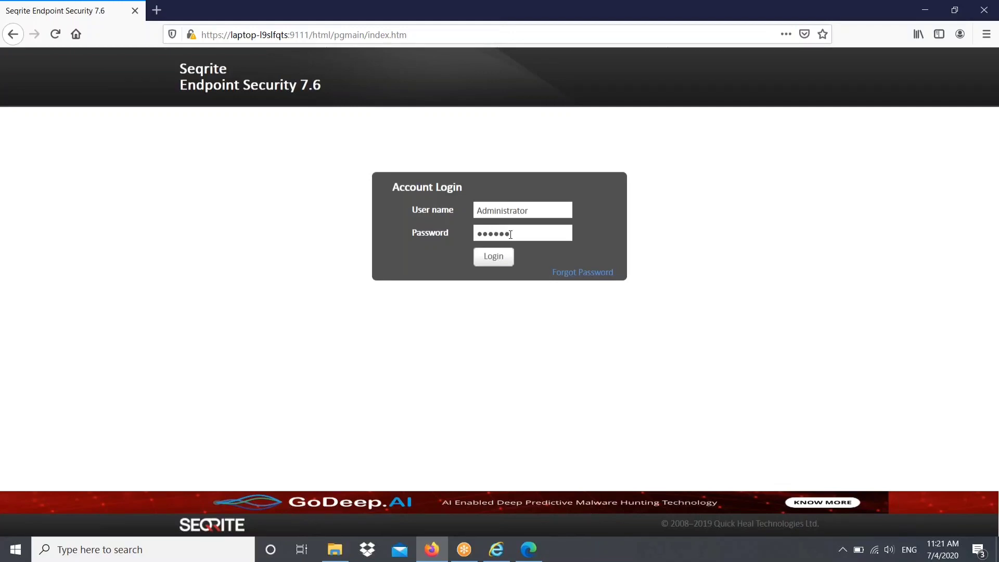
- Log in as administrator, close the promotional popup, and let Firefox save the login
left_click(493, 256)
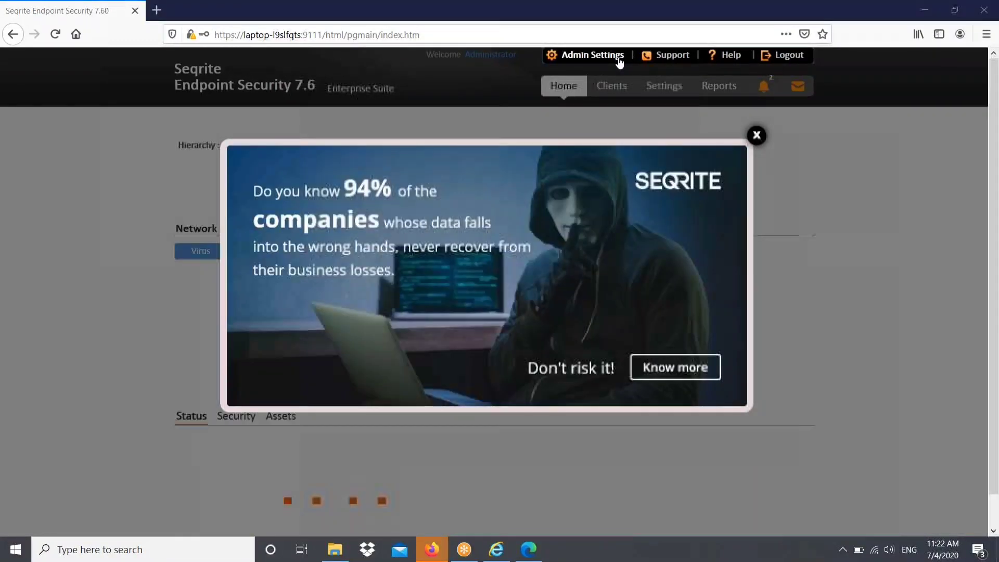
left_click(759, 138)
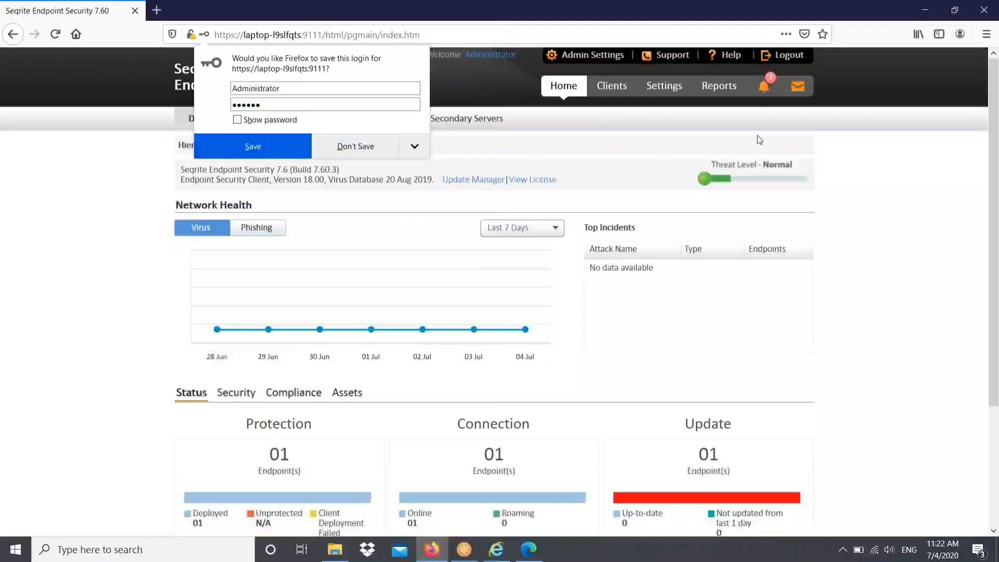
left_click(288, 155)
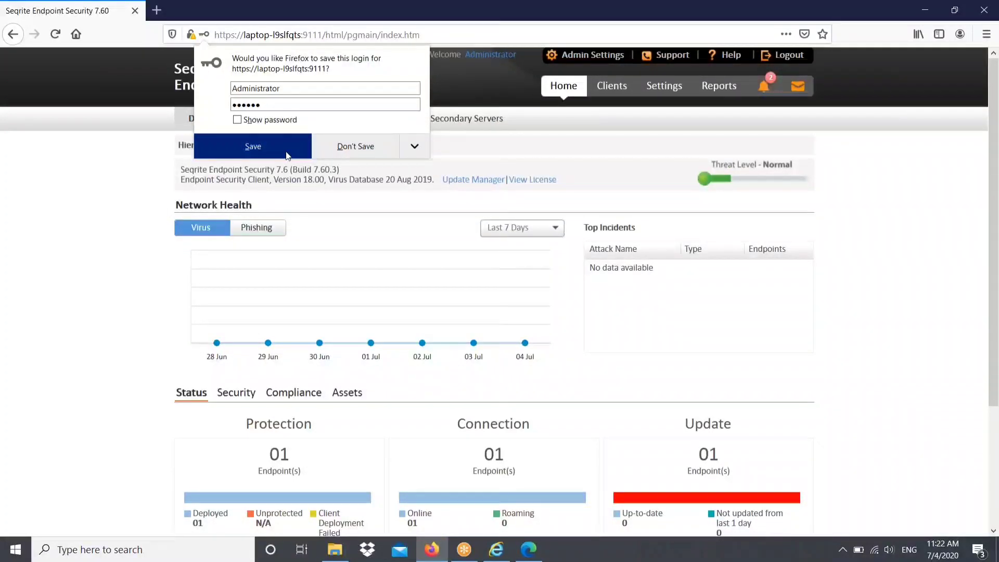
- Go to Admin Settings > Patch Management and scroll to the Add New Patch Server form
left_click(607, 58)
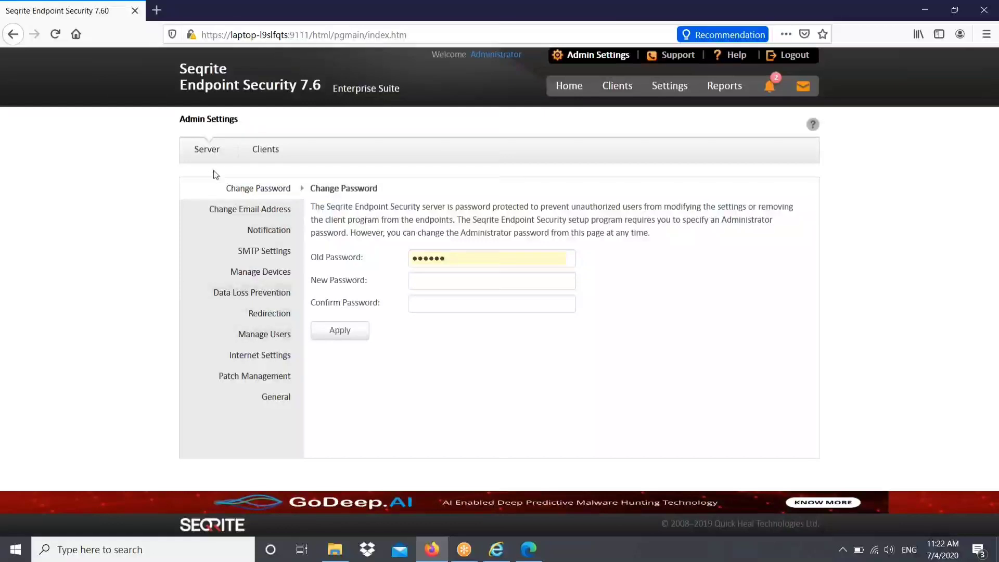
left_click(259, 384)
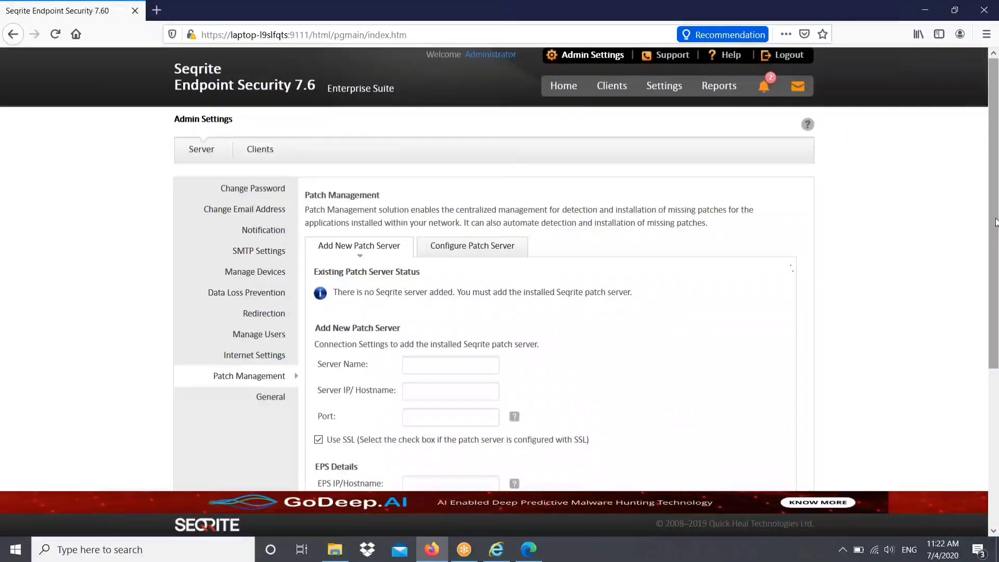
scroll(372, 384, "down", 5)
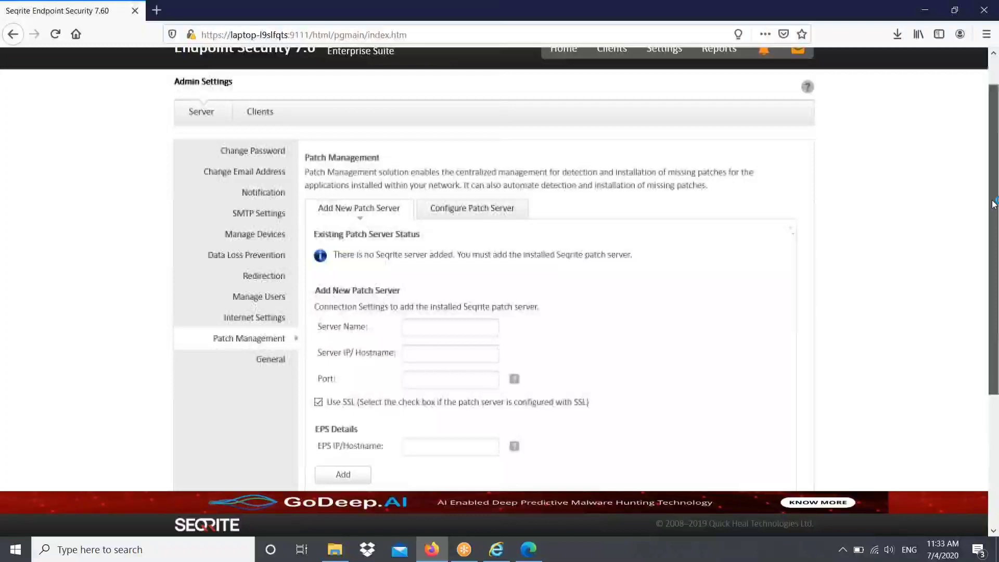
- Get past the installer welcome, accept the license, and keep the default install location
left_click_drag(993, 203, 994, 187)
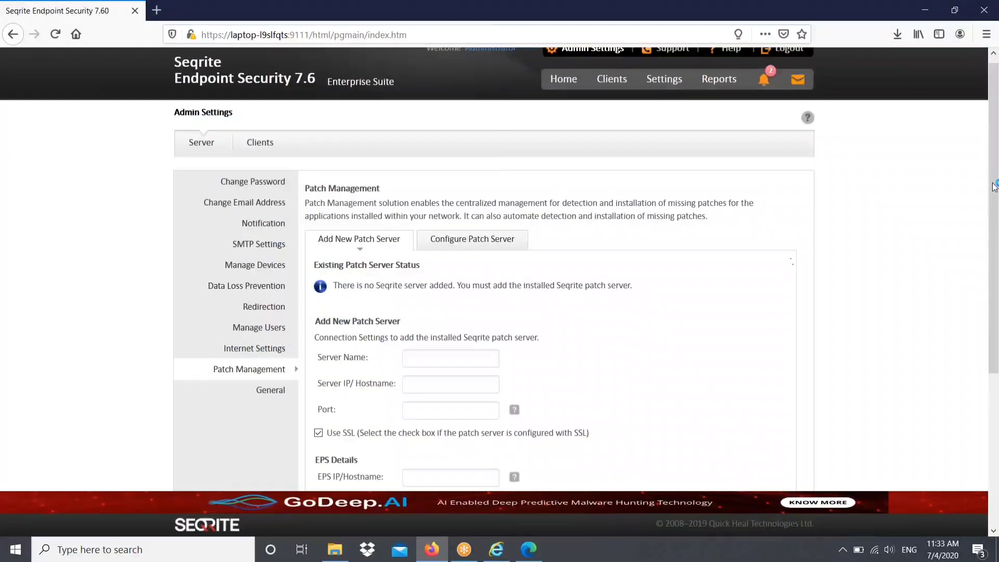
left_click(567, 414)
left_click(588, 415)
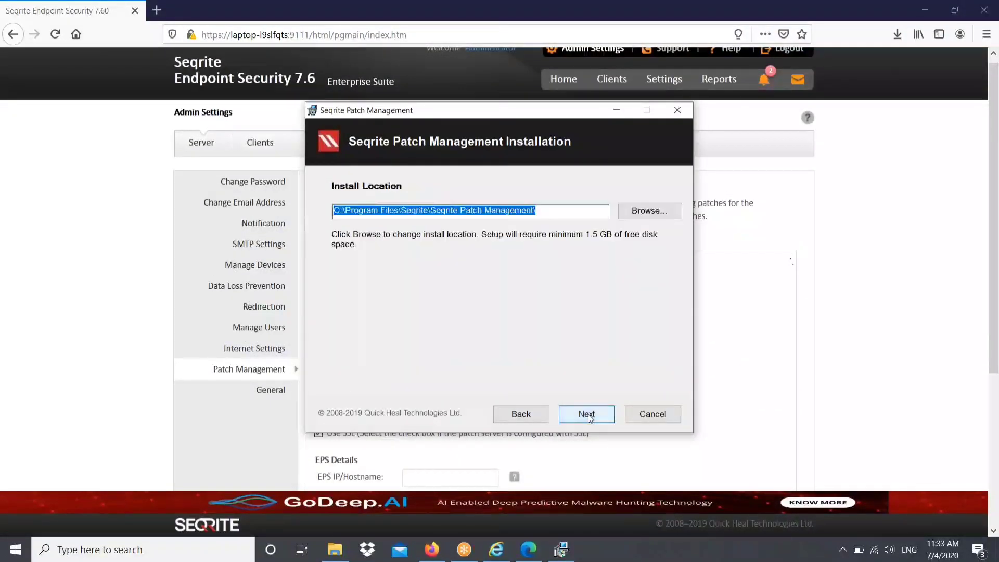
left_click(588, 415)
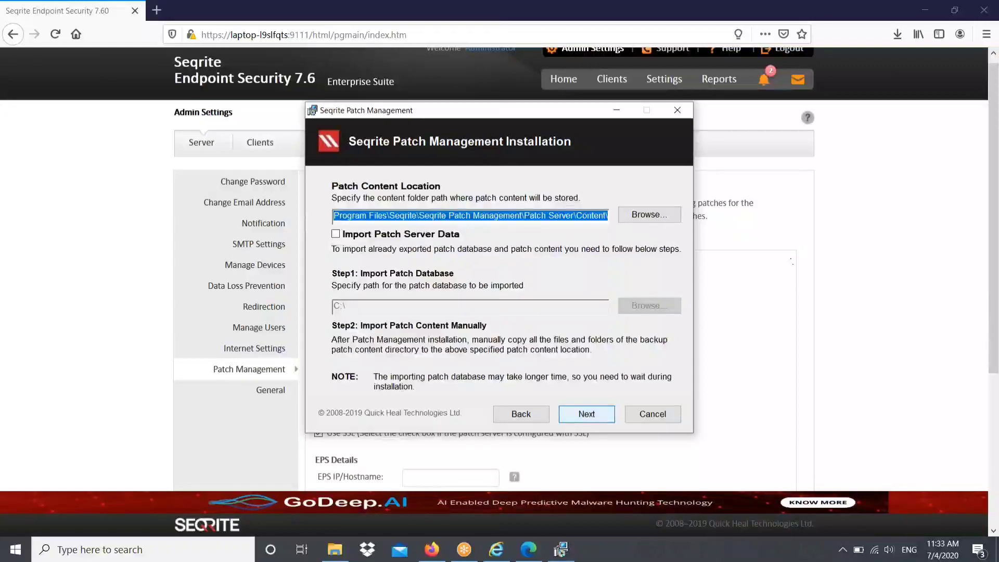
- Keep the default patch content folder and continue without proxy settings
left_click(468, 219)
key("Home")
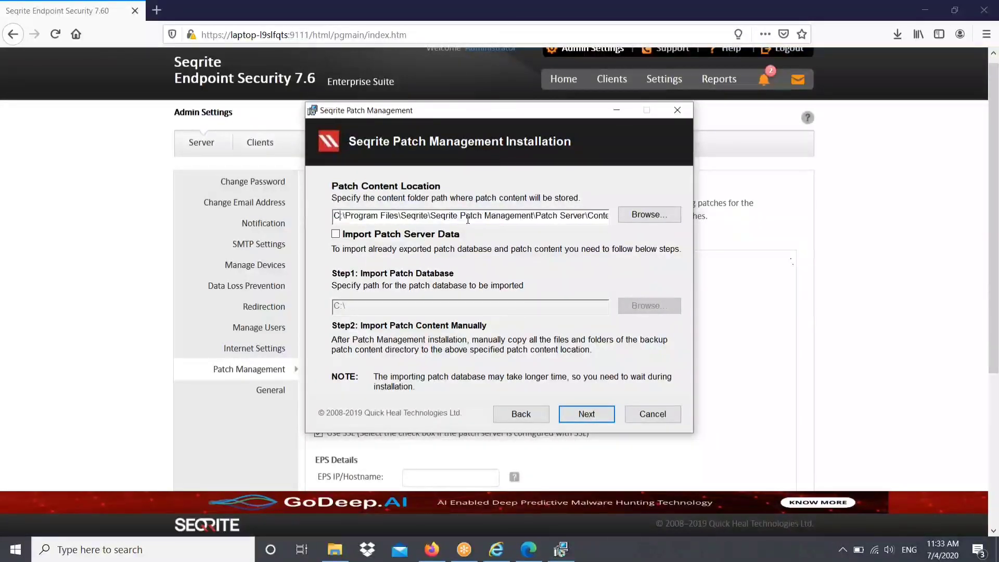
key("End")
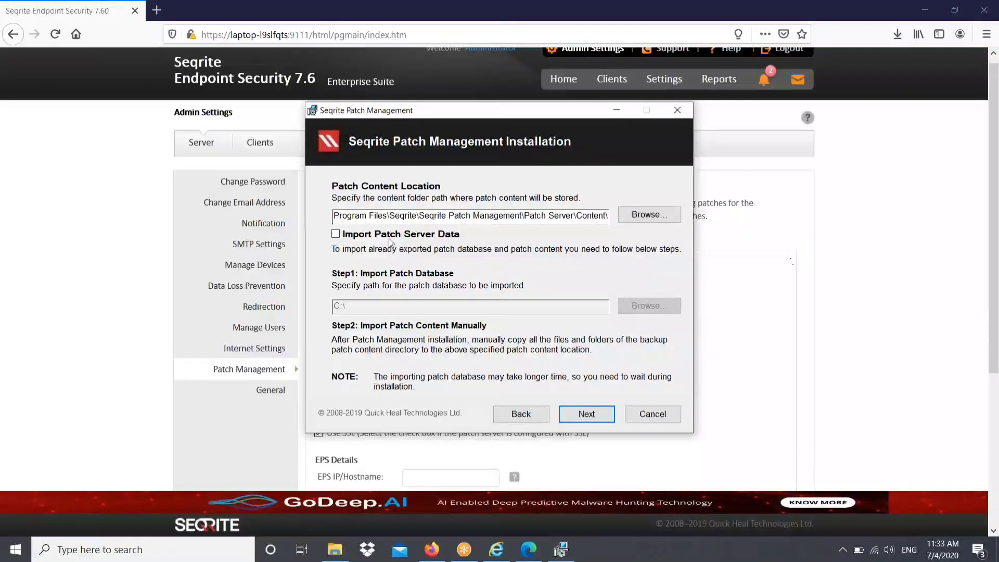
left_click(593, 416)
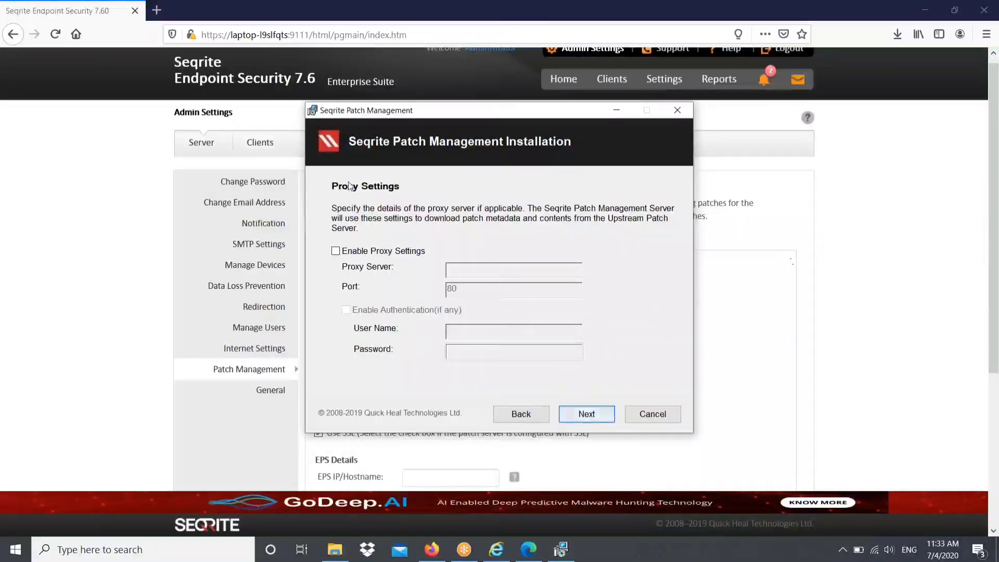
left_click(582, 414)
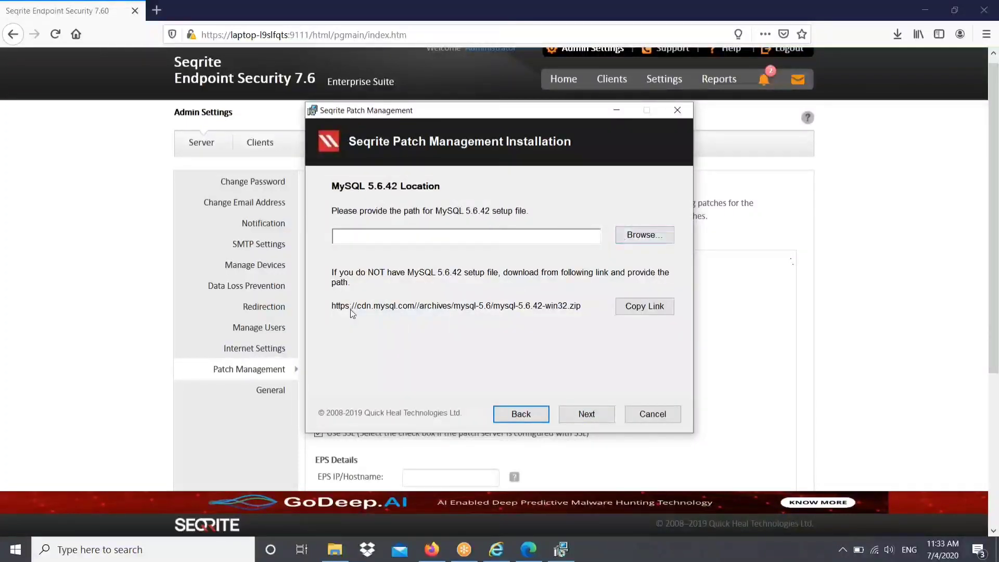
- Point the installer to mysql-5.6.42-win32.zip in Downloads
left_click(640, 235)
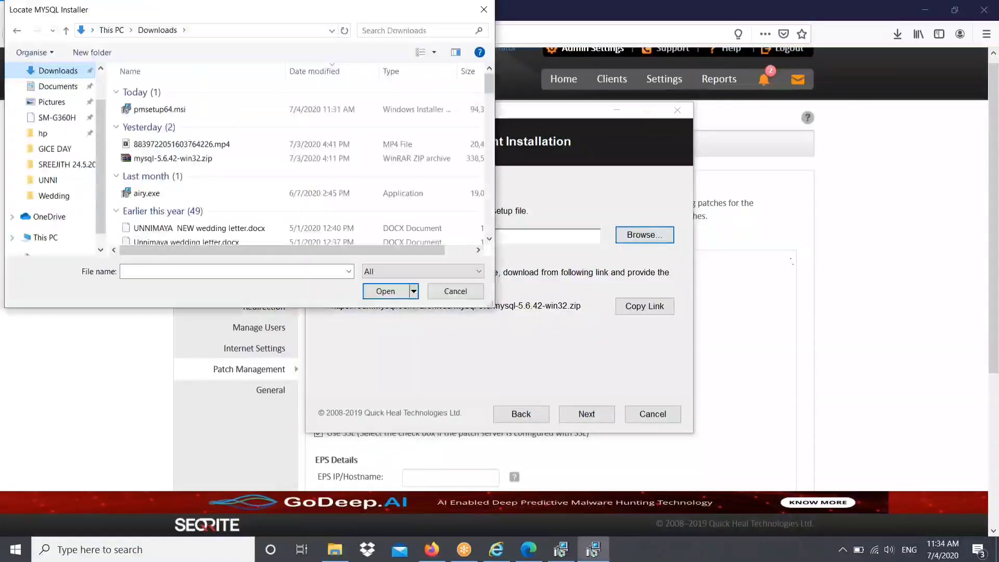
double_click(173, 158)
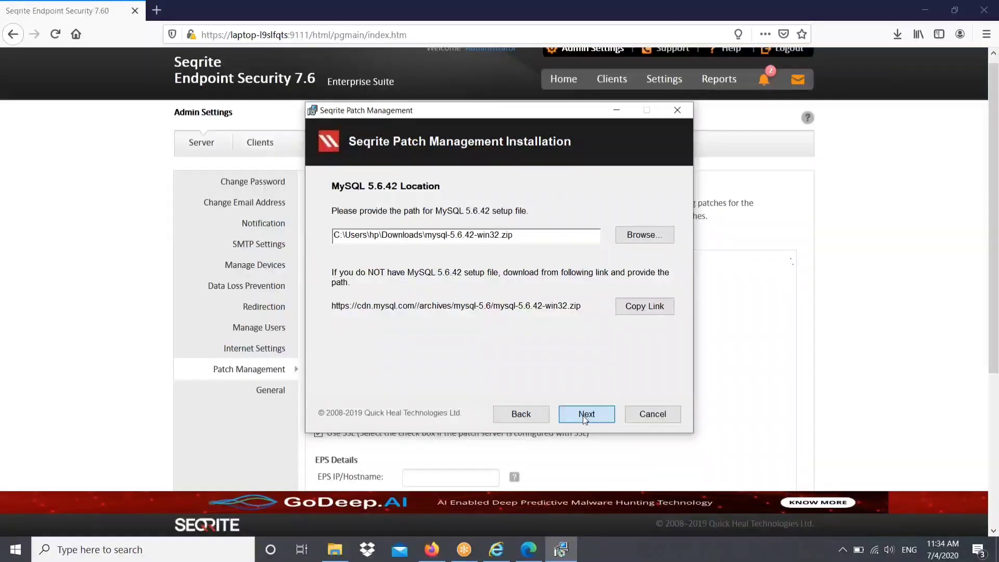
left_click(583, 415)
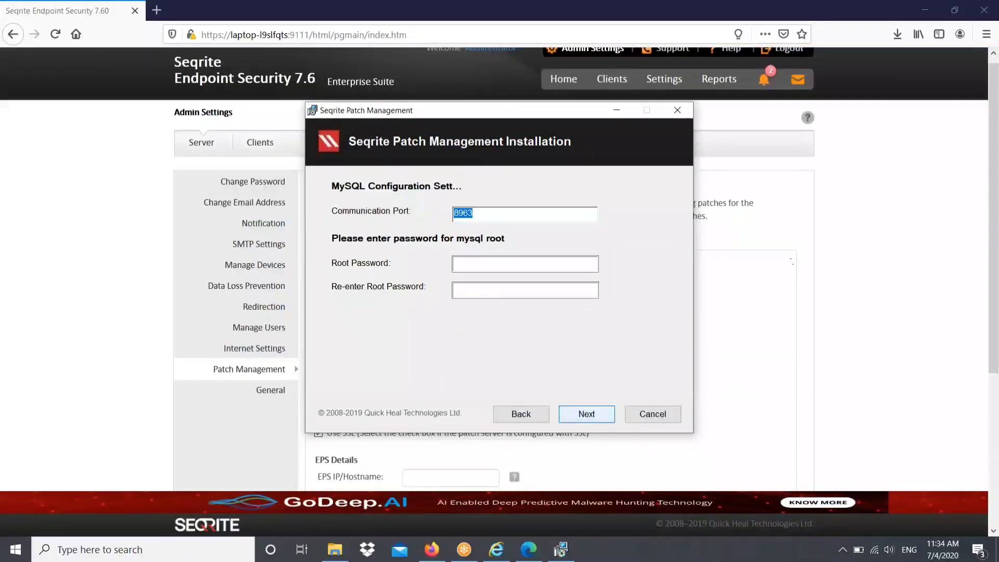
- Enter and confirm the MySQL root password, keeping port 8963
left_click(515, 267)
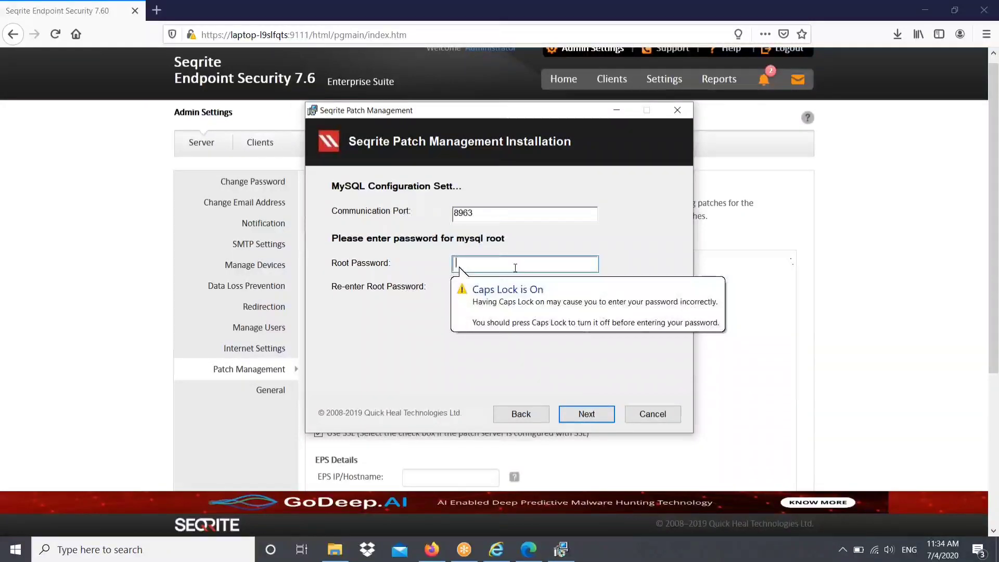
type("aaaa")
key("BackSpace")
key("BackSpace")
key("BackSpace")
key("BackSpace")
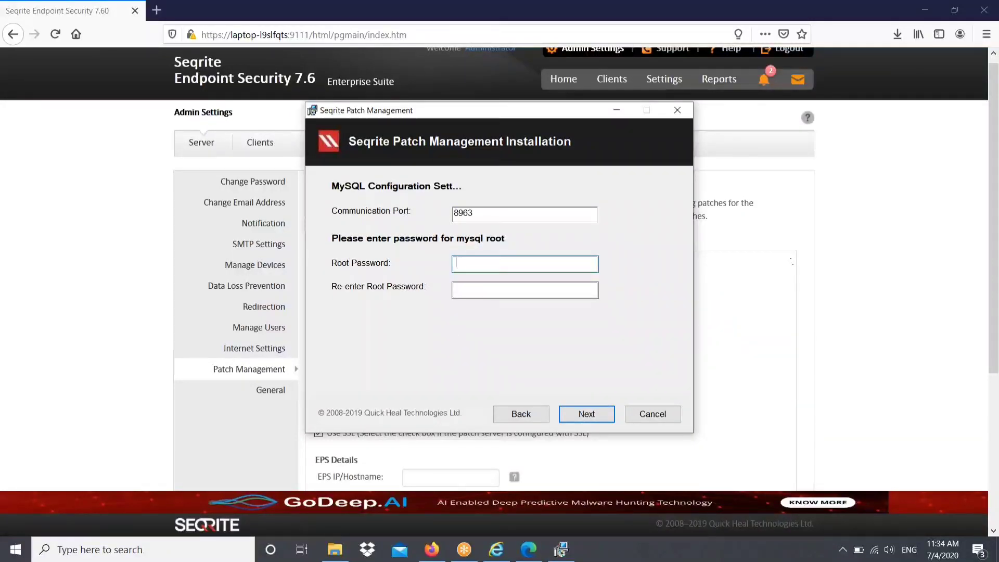
type("aaaa")
key("Tab")
type("aaaa")
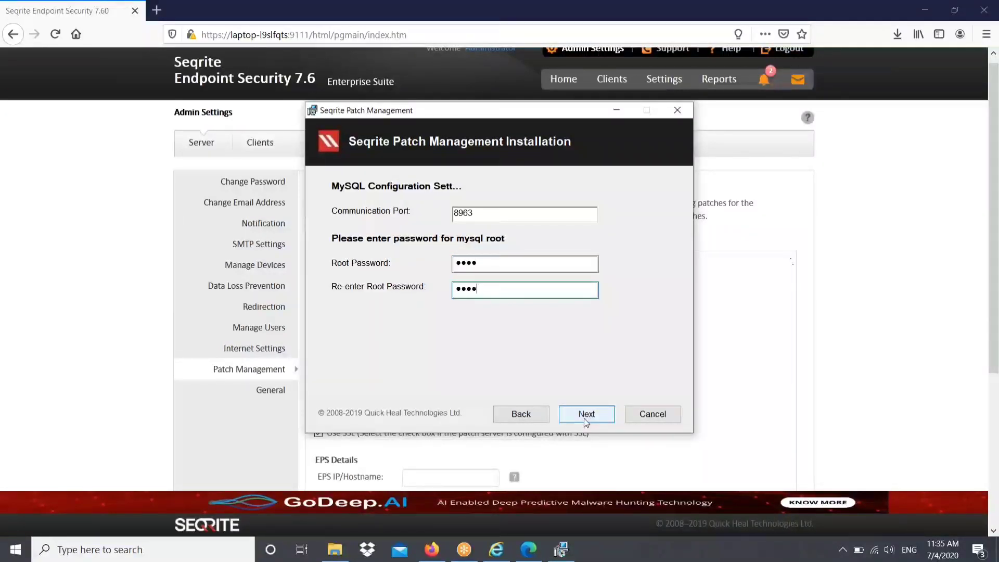
left_click(584, 418)
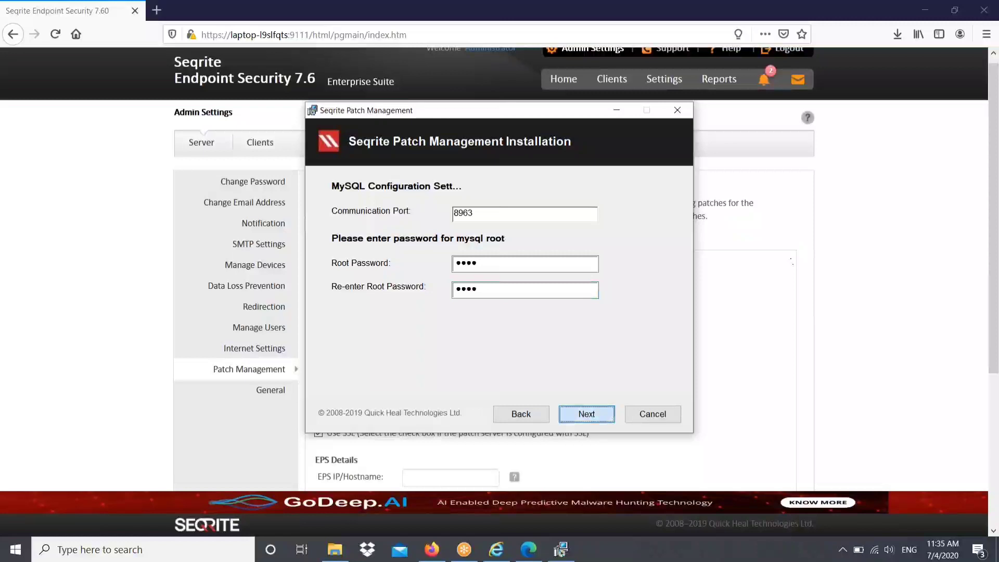
- Choose Microsoft as the upstream patch server
left_click(335, 264)
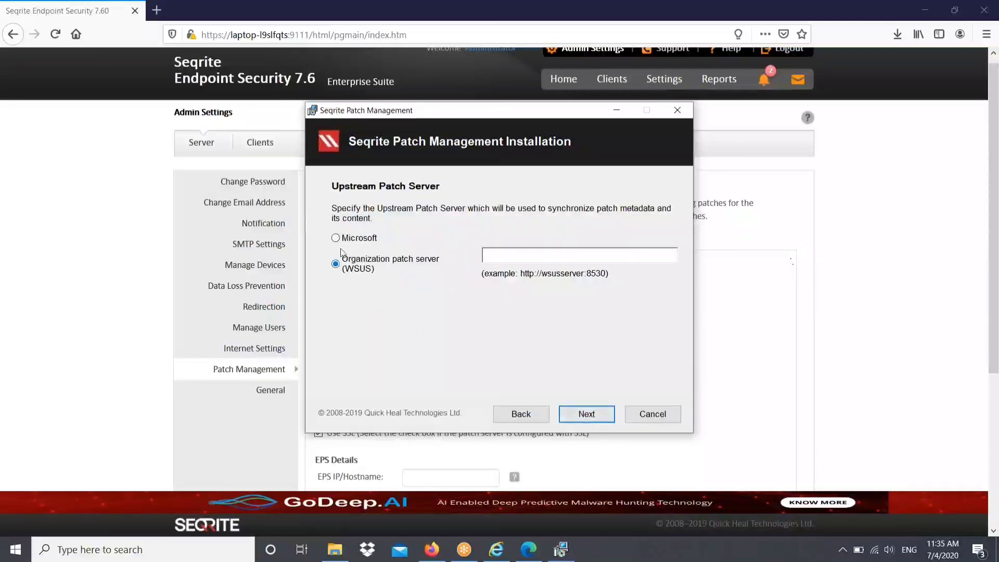
left_click(335, 238)
left_click(584, 413)
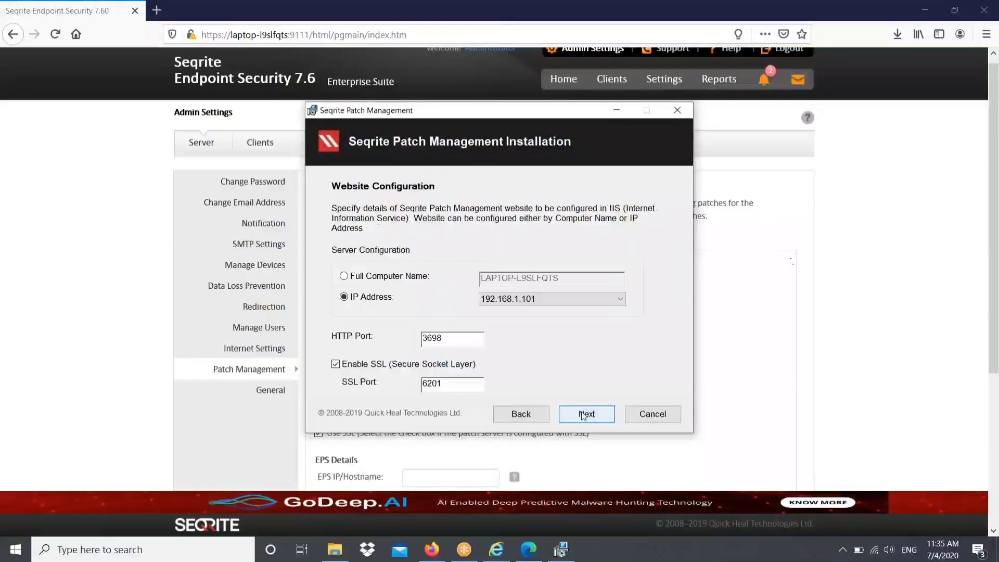
- Identify the website by full computer name on SSL port 6201, confirm, and install
left_click(374, 280)
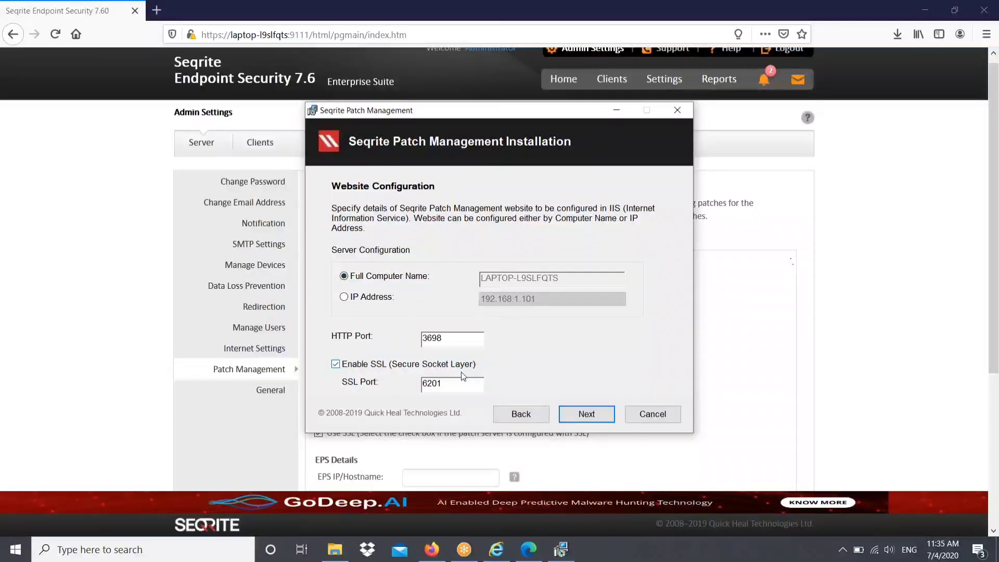
left_click(575, 415)
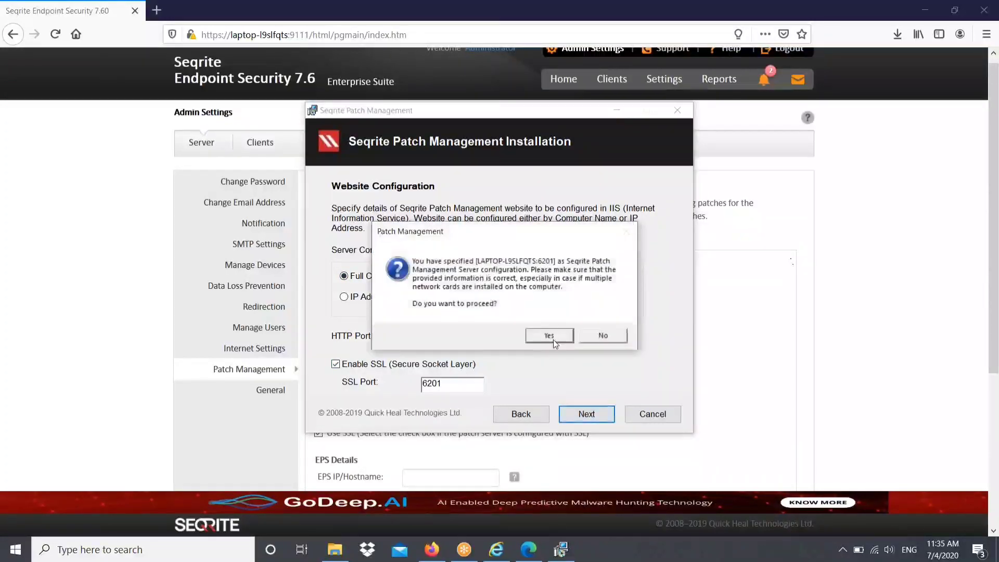
left_click(551, 336)
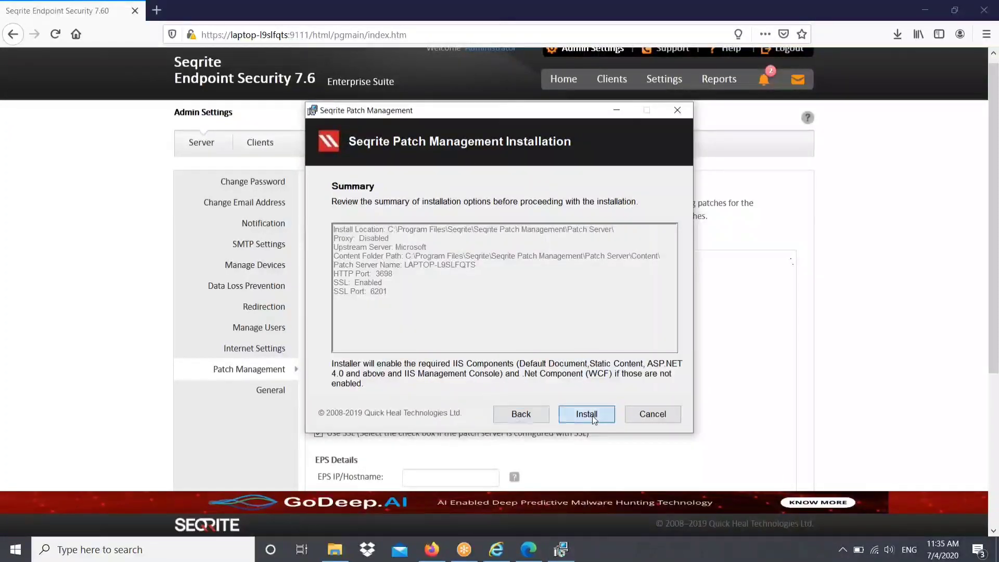
left_click(592, 416)
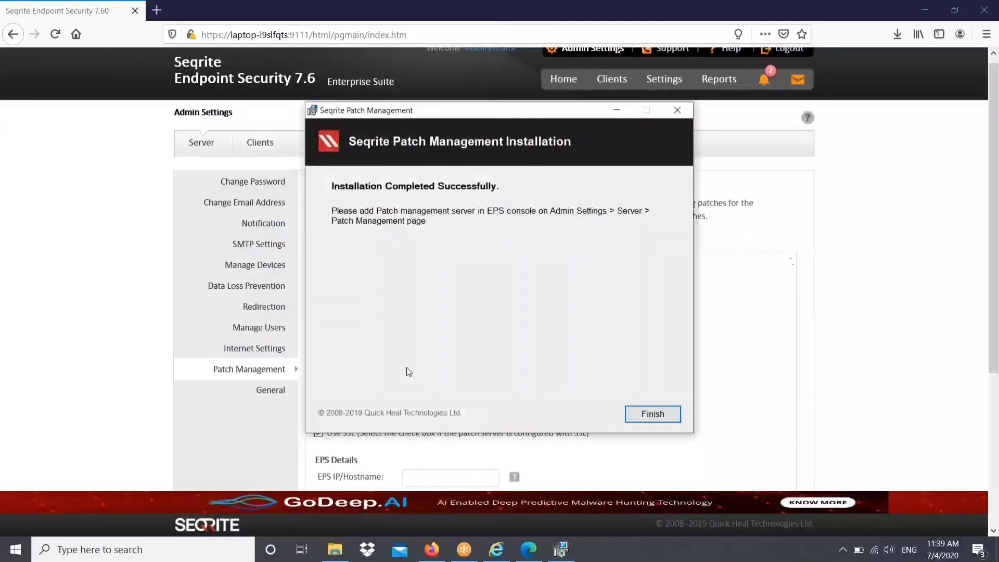
- Close the installer, acknowledge the added server, and auto-download missing patches of Low severity and above
left_click(651, 416)
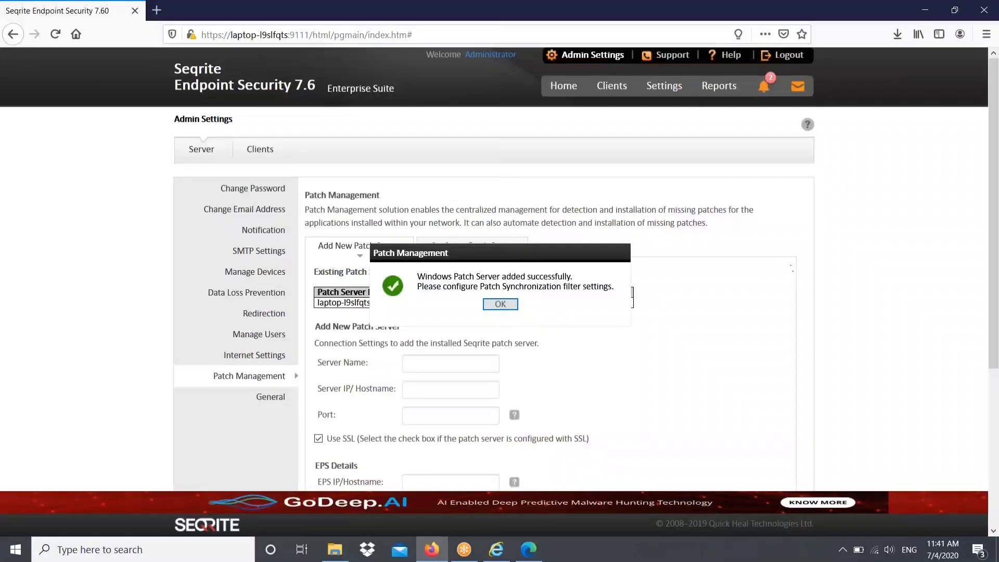
left_click(500, 305)
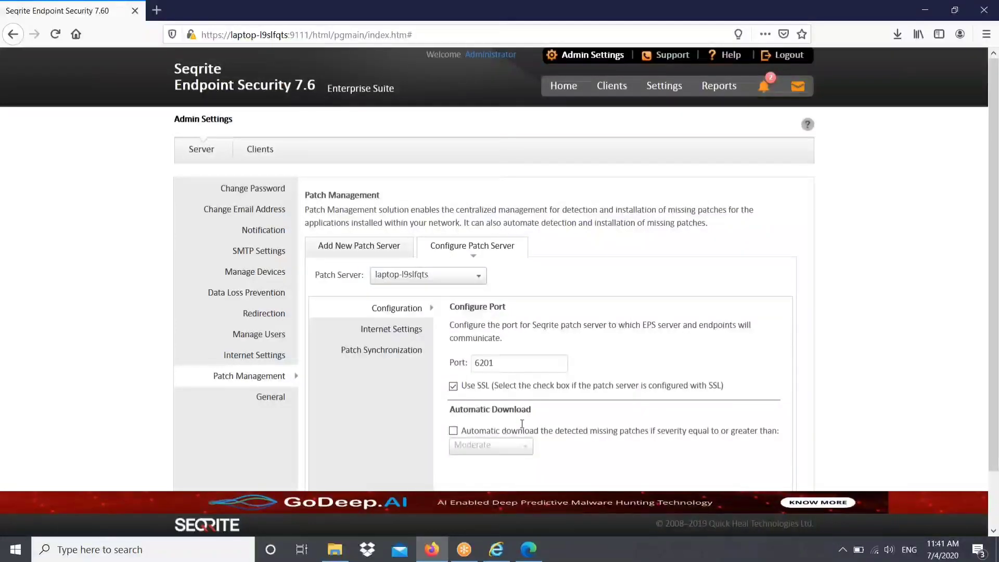
left_click(453, 431)
left_click(476, 448)
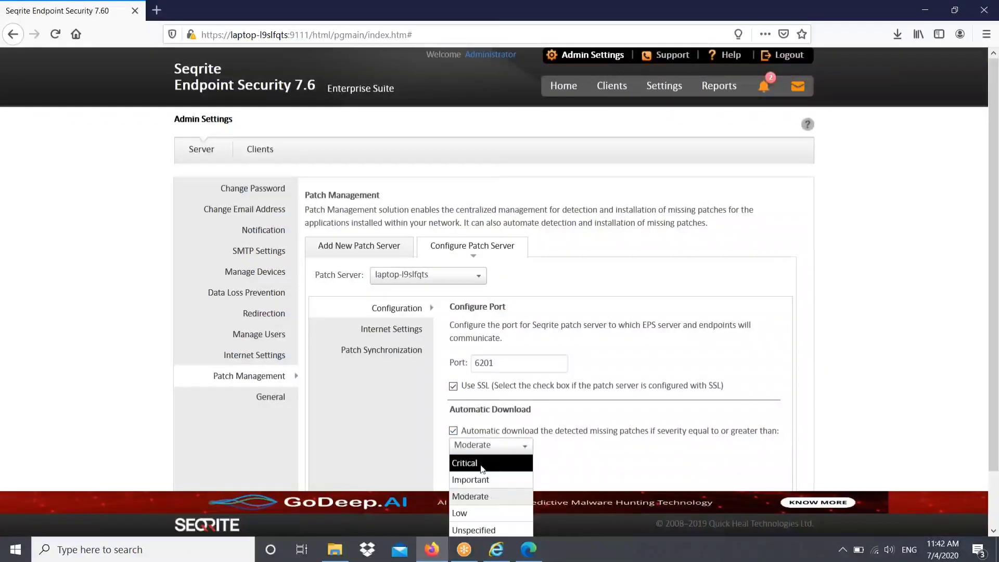
left_click(484, 513)
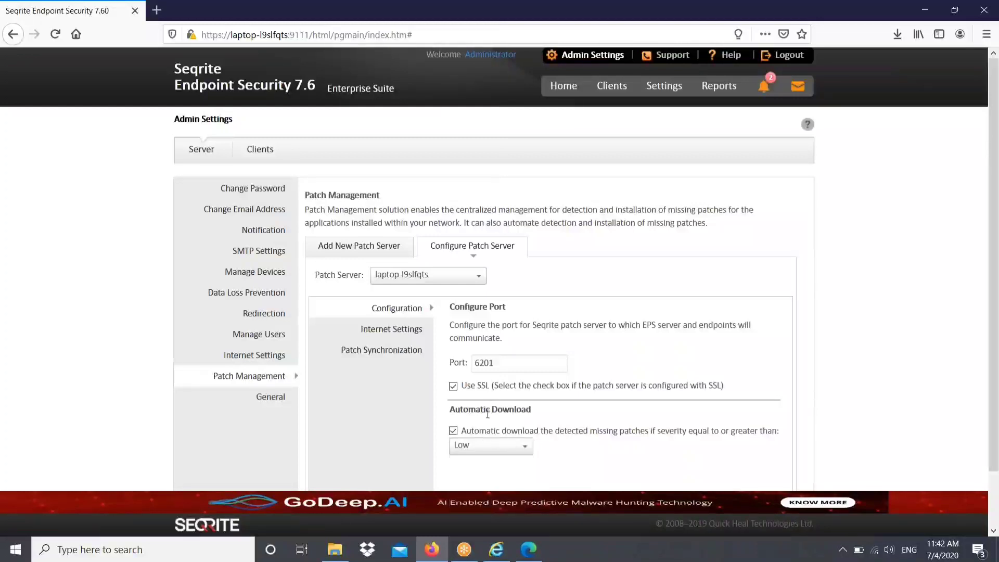
left_click(411, 338)
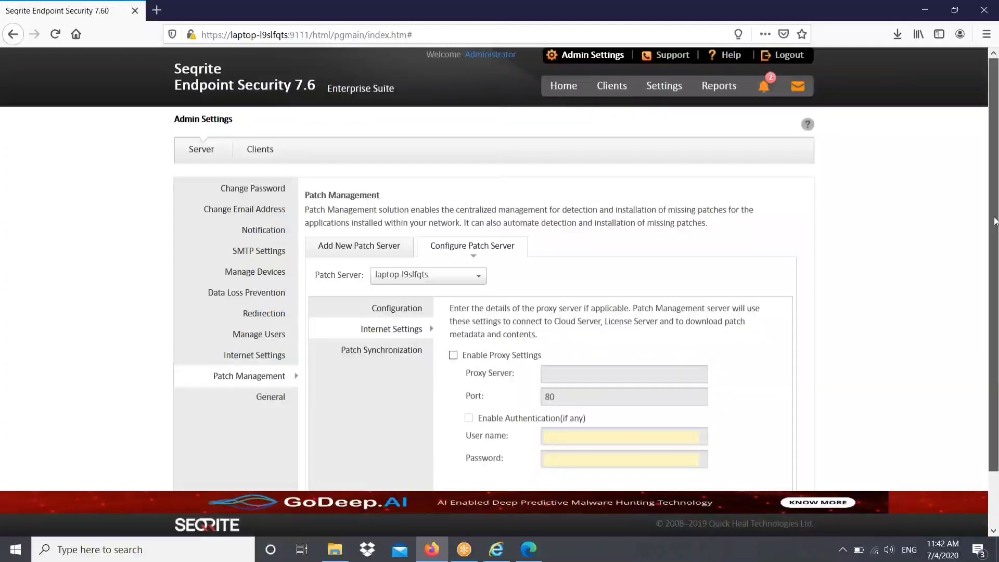
scroll(994, 221, "down", 1)
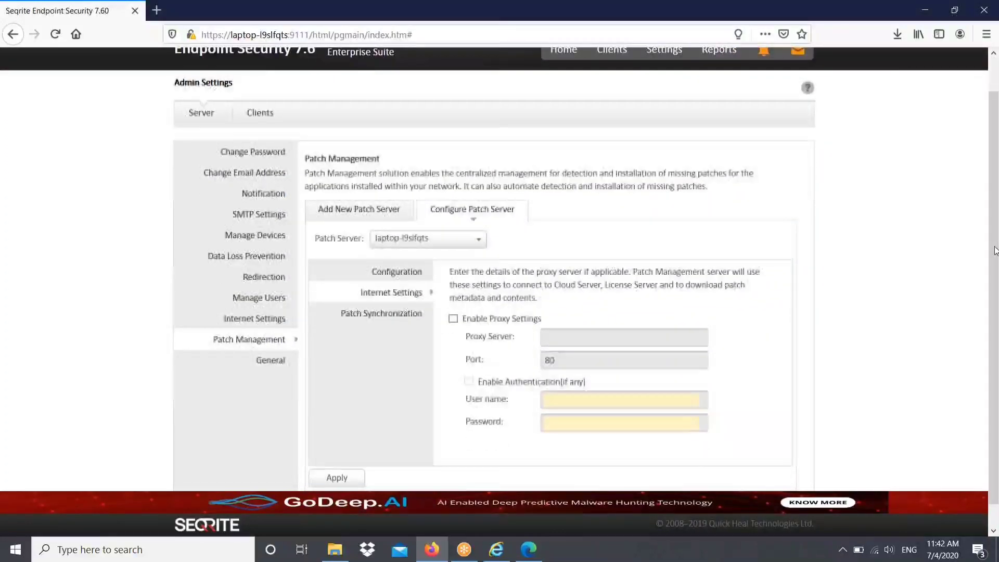
- Set patch synchronization to use the Microsoft/WSUS and Seqrite Lab servers
left_click(380, 314)
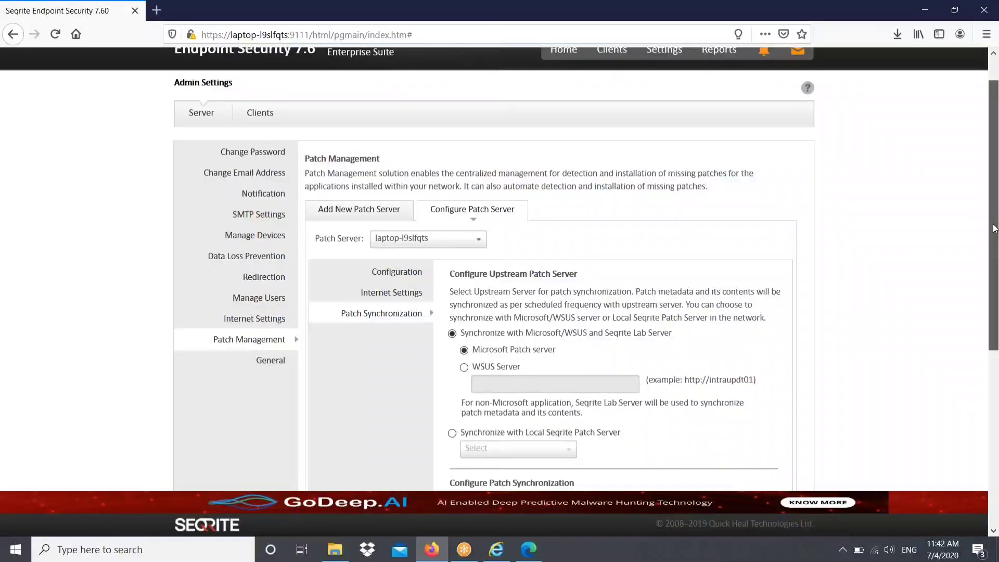
scroll(993, 228, "down", 4)
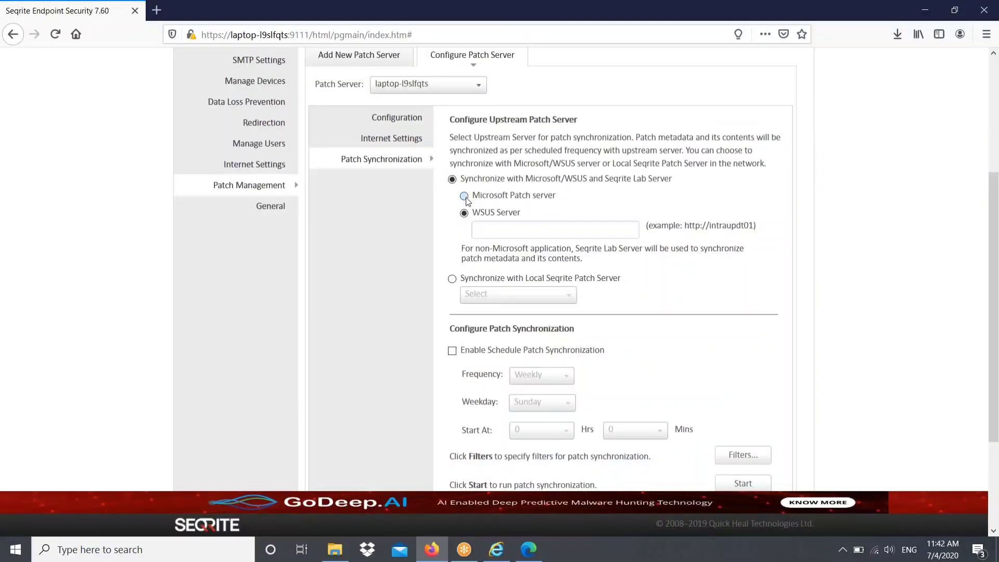
left_click(452, 278)
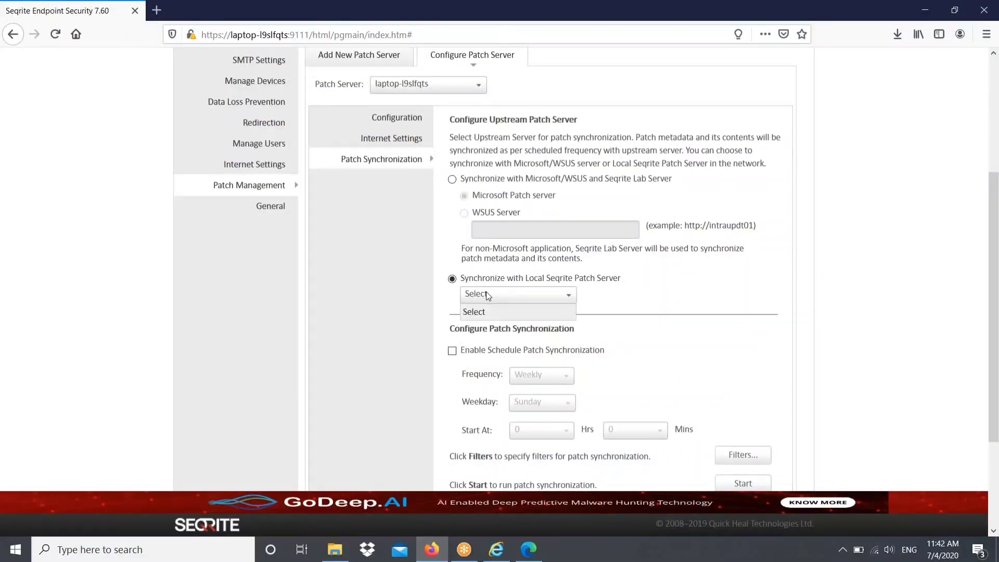
left_click(451, 179)
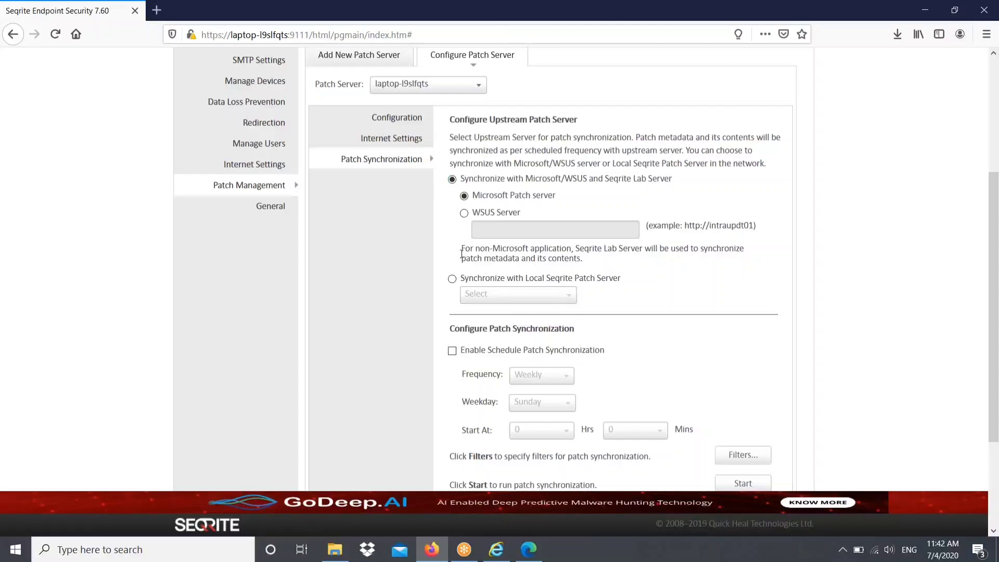
scroll(993, 227, "down", 2)
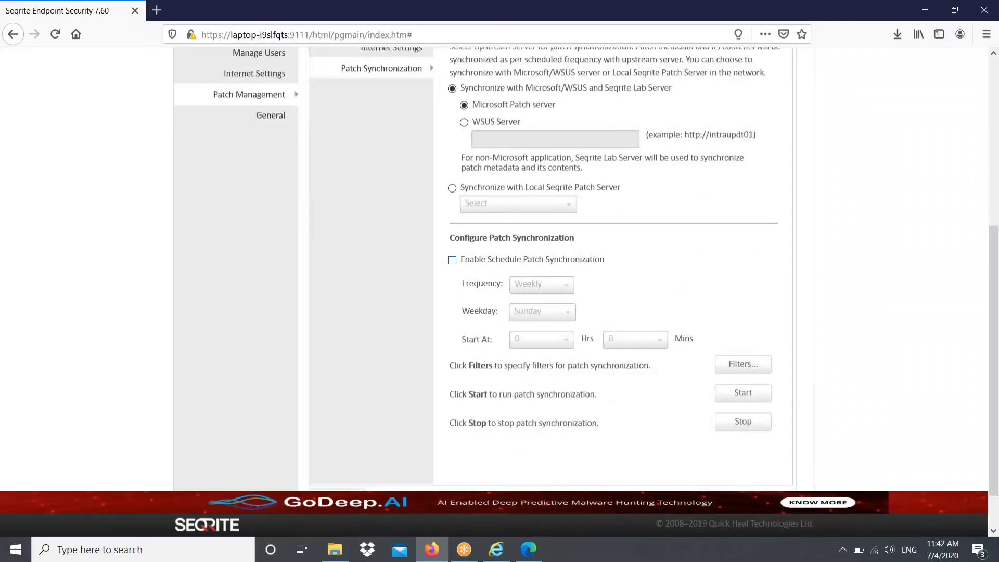
- Enable scheduled synchronization weekly on Monday starting at 9
left_click(452, 259)
left_click(552, 315)
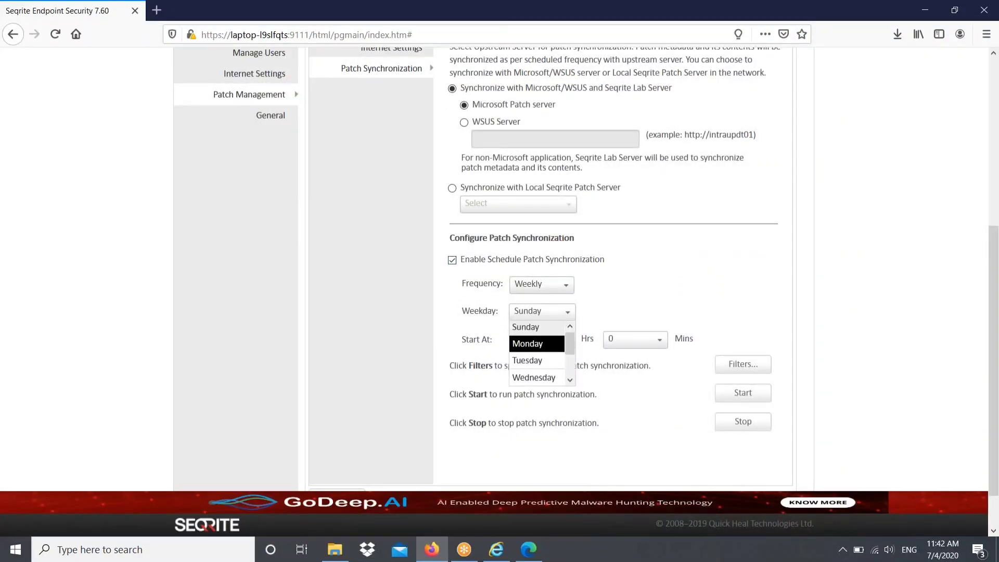
left_click(534, 344)
left_click(546, 340)
scroll(568, 408, "down", 2)
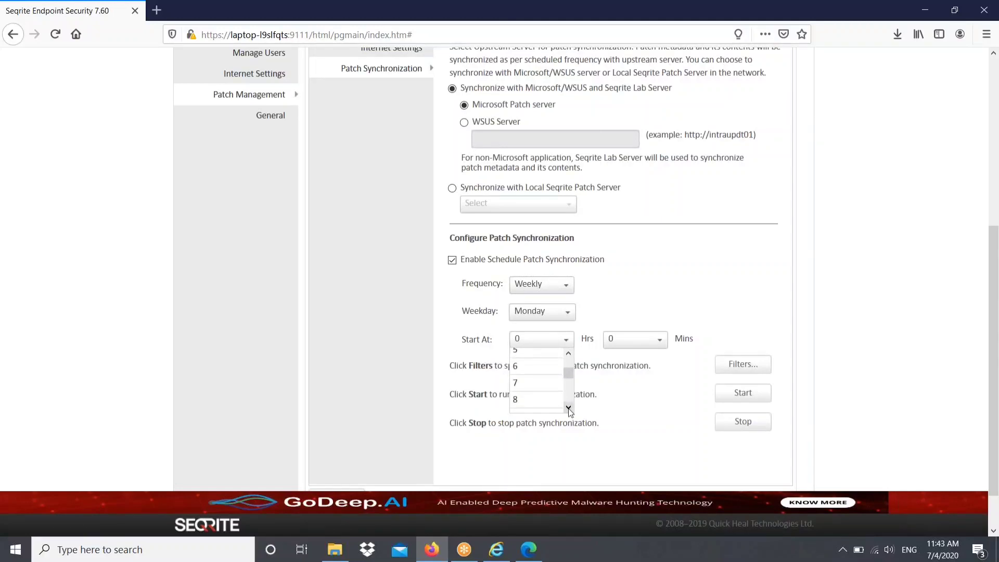
left_click(536, 386)
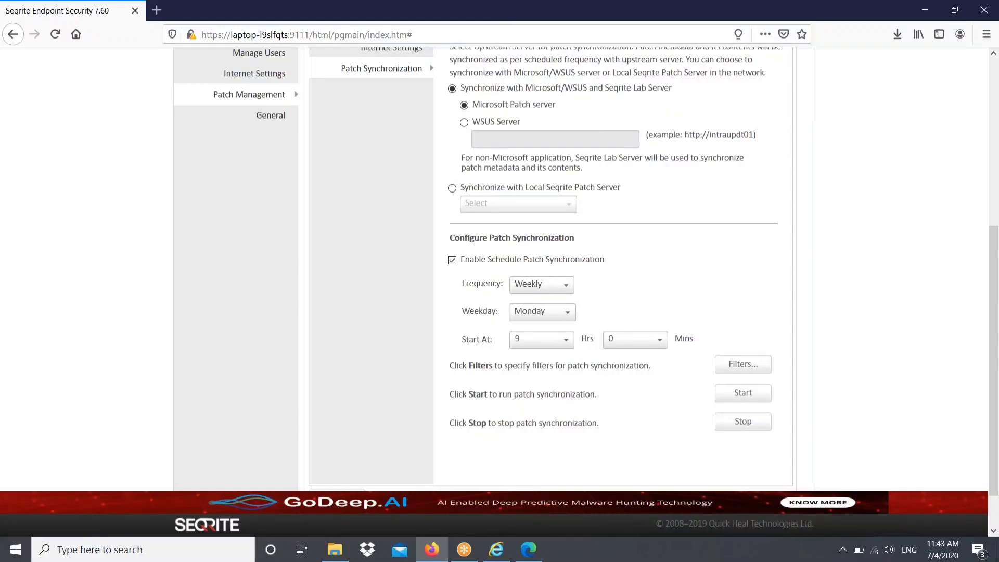
- Include all products and all patch categories in the synchronization filters
left_click(729, 366)
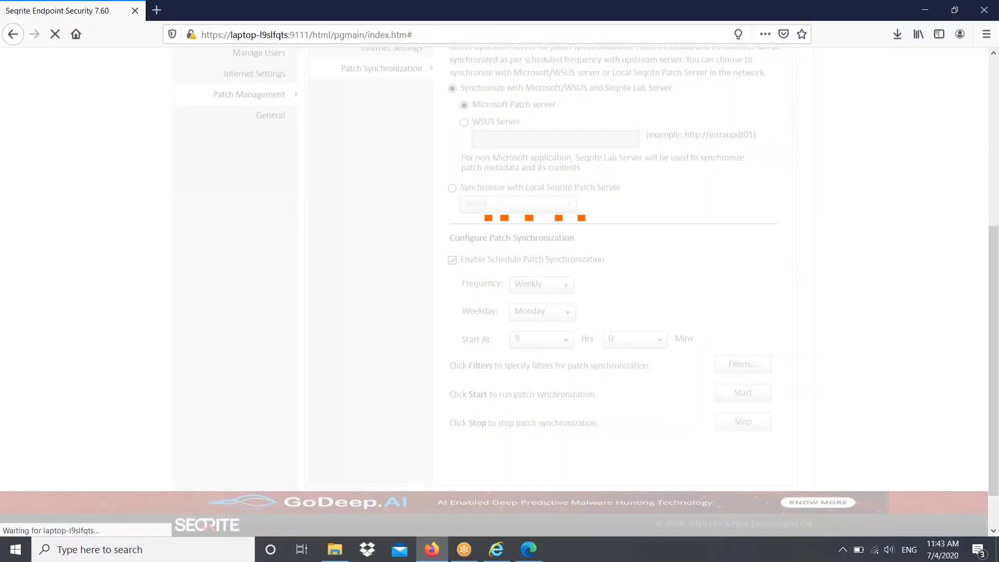
left_click(269, 305)
left_click(285, 306)
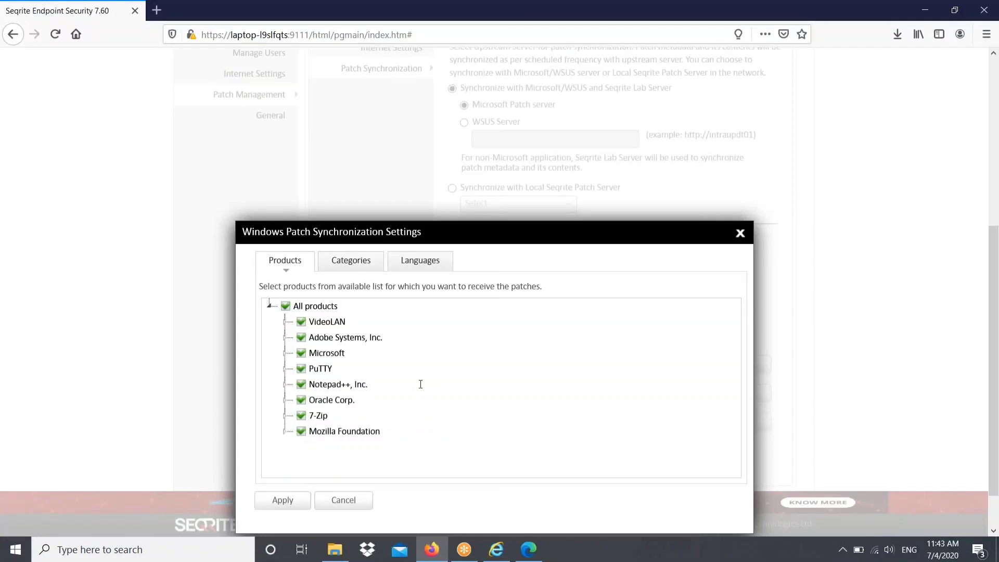
left_click(351, 260)
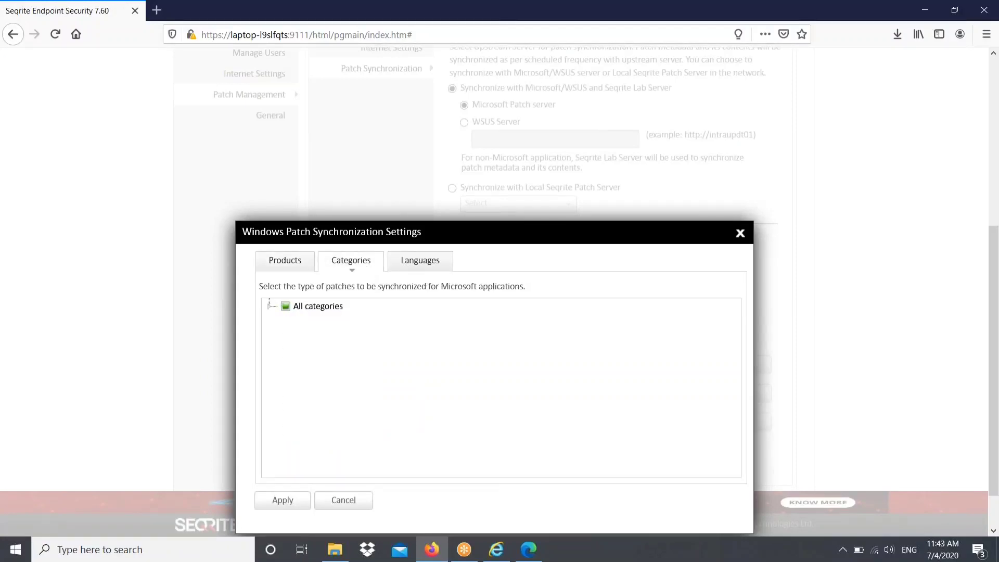
left_click(269, 306)
left_click(286, 306)
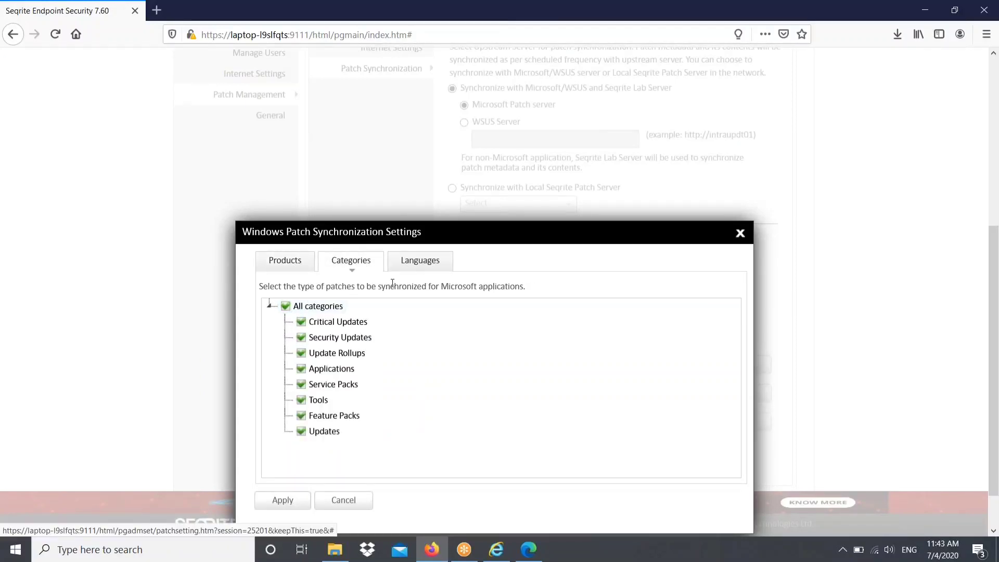
- Keep English as the patch language, apply the filters, and start synchronization
left_click(419, 261)
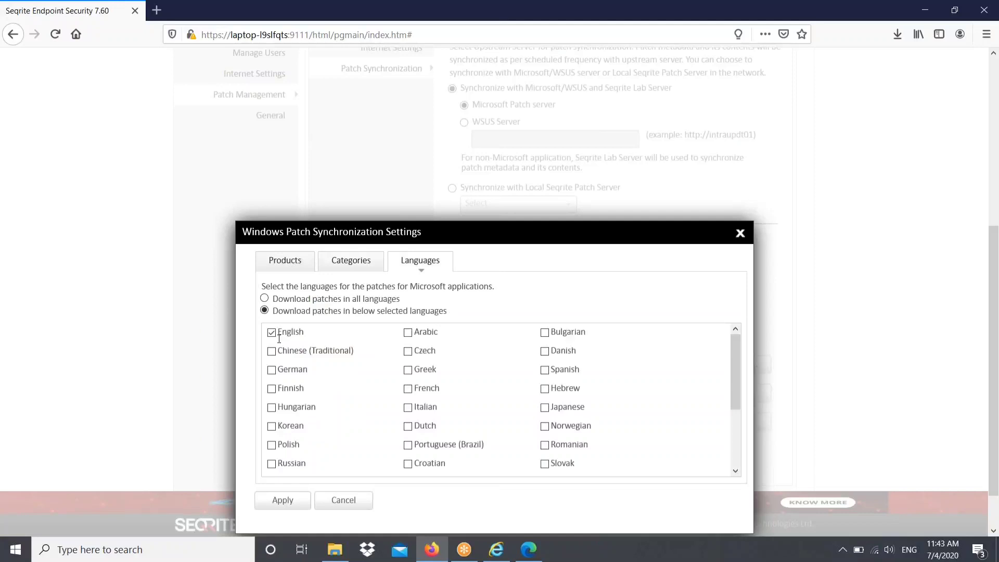
left_click(295, 511)
left_click(752, 346)
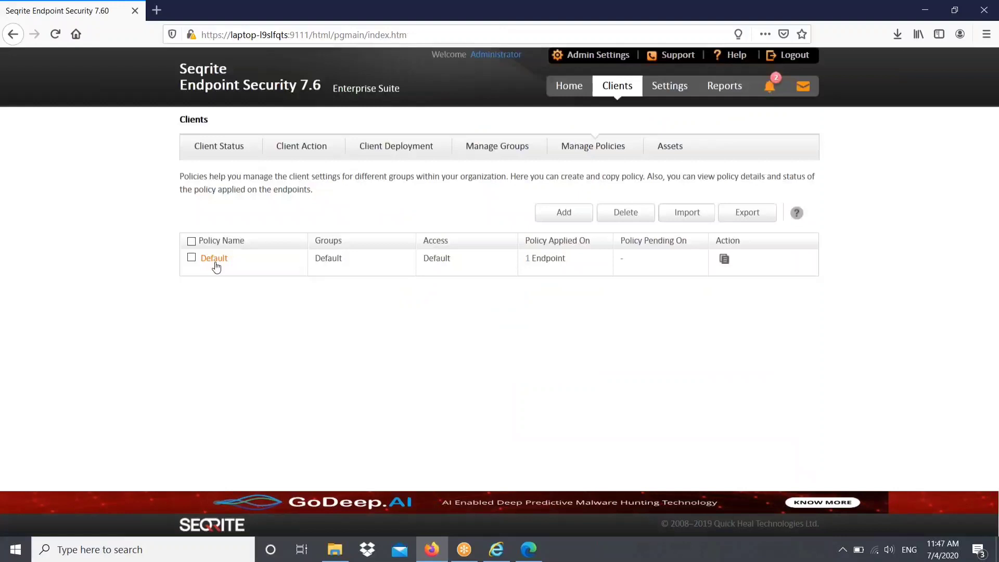
- Enable the patch server in the Default policy
left_click(214, 258)
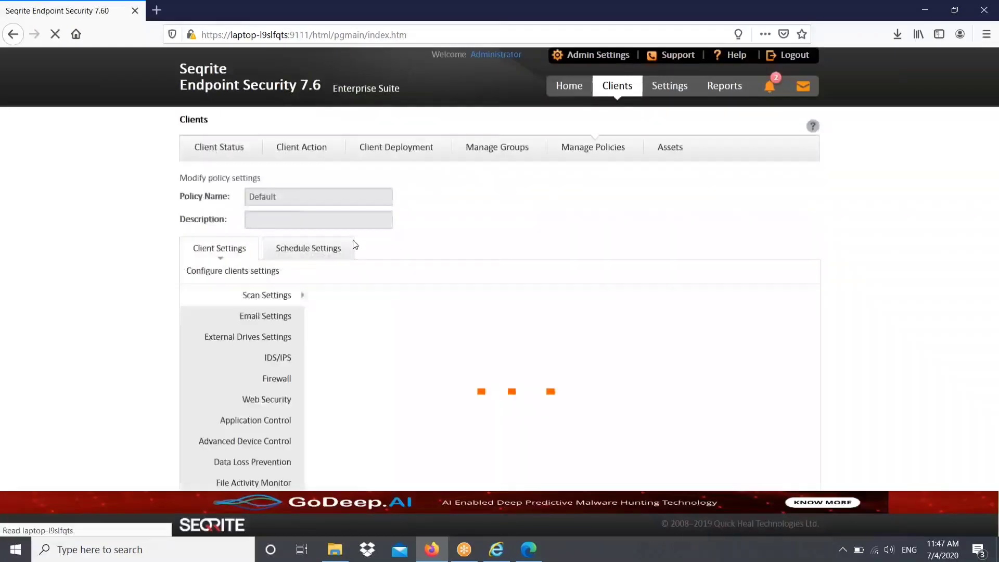
left_click_drag(995, 169, 996, 267)
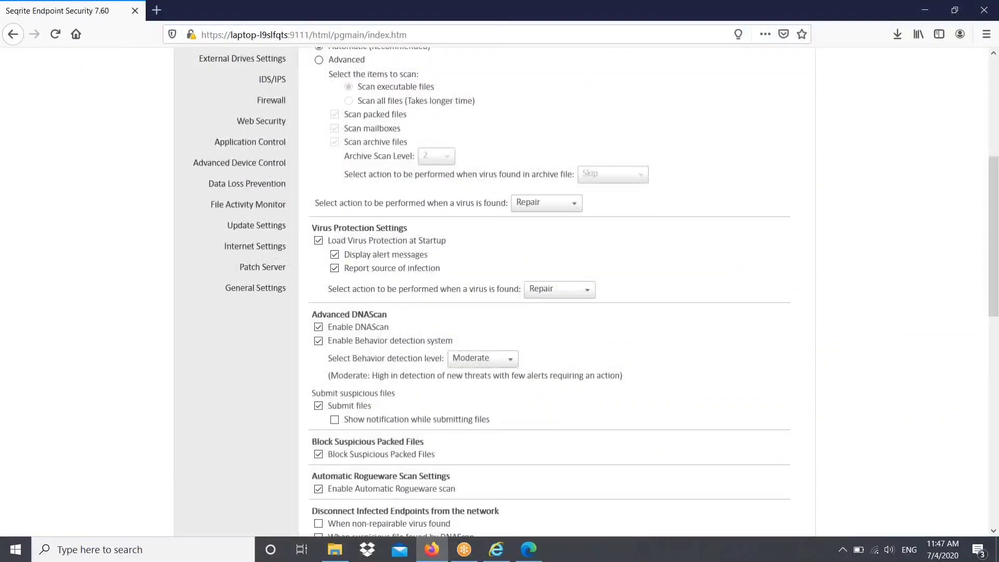
left_click(263, 267)
scroll(323, 208, "up", 2)
left_click(315, 88)
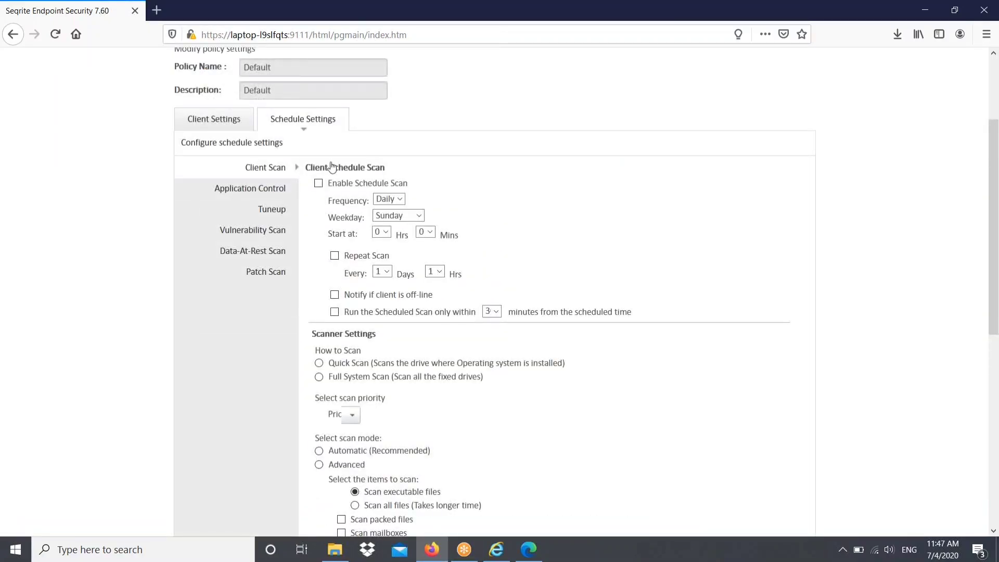
- Keep the Default policy's patch scan frequency at Daily
left_click(265, 272)
left_click(392, 201)
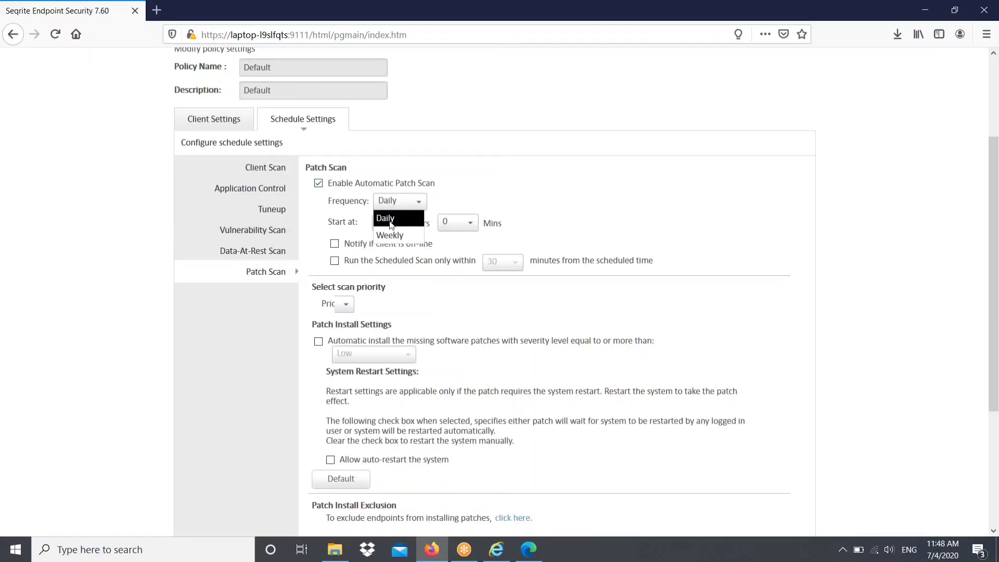
left_click(391, 221)
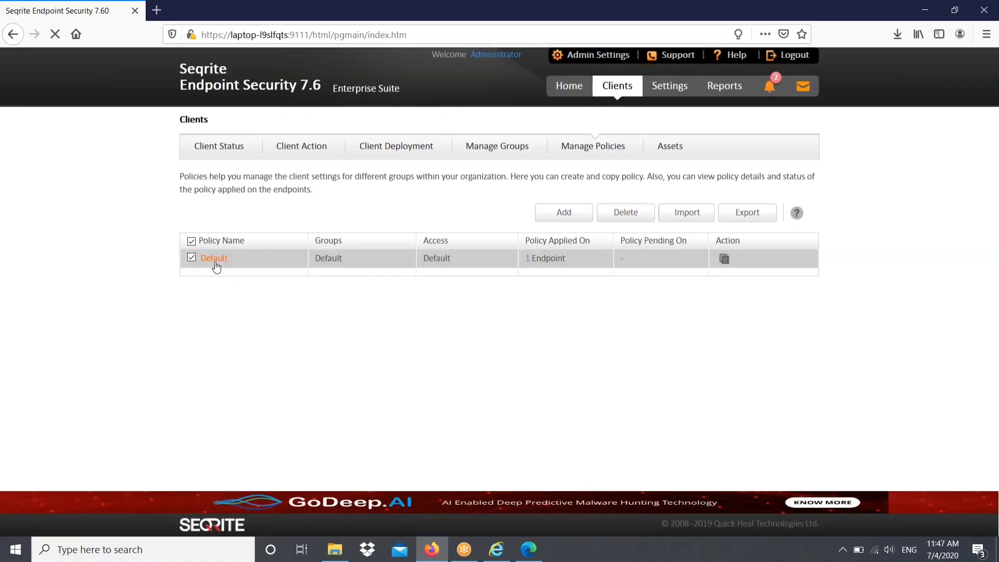
- Reopen the Default policy and tick Enable Patch Server
left_click(214, 261)
left_click_drag(995, 169, 996, 260)
scroll(939, 252, "down", 1)
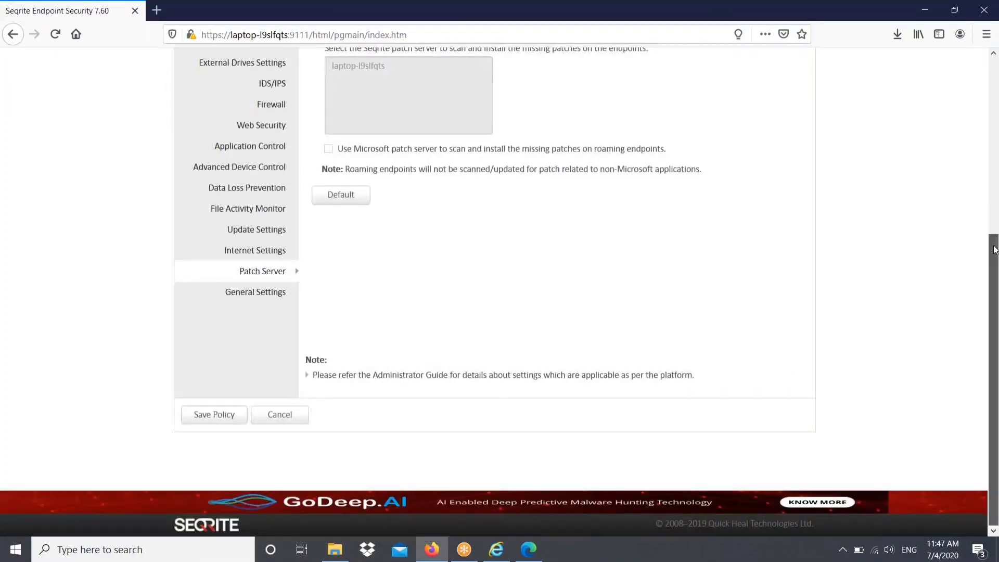
scroll(318, 156, "up", 2)
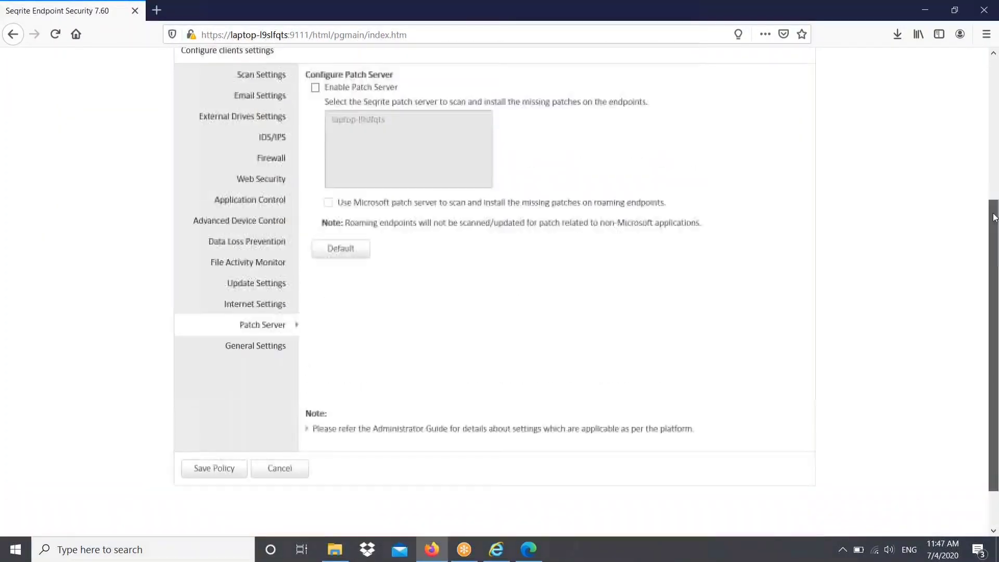
left_click(316, 88)
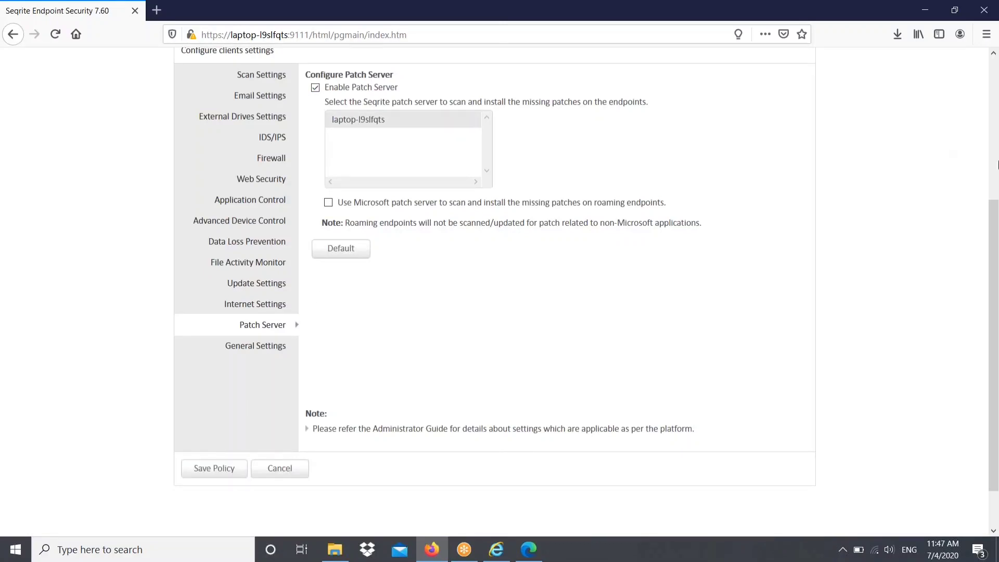
- Bring up the Default policy's daily Patch Scan schedule under Schedule Settings
scroll(994, 234, "up", 3)
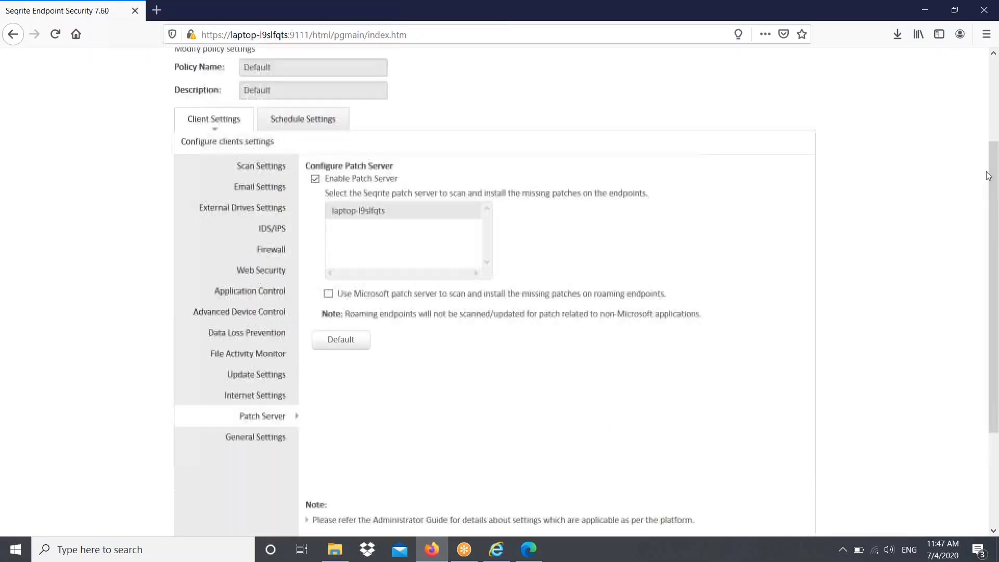
left_click(304, 118)
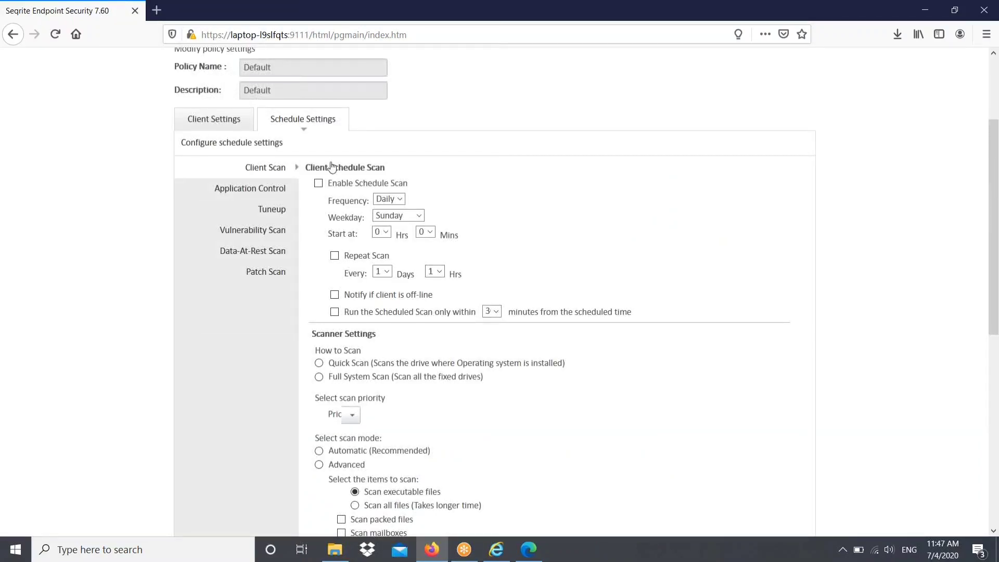
left_click(265, 271)
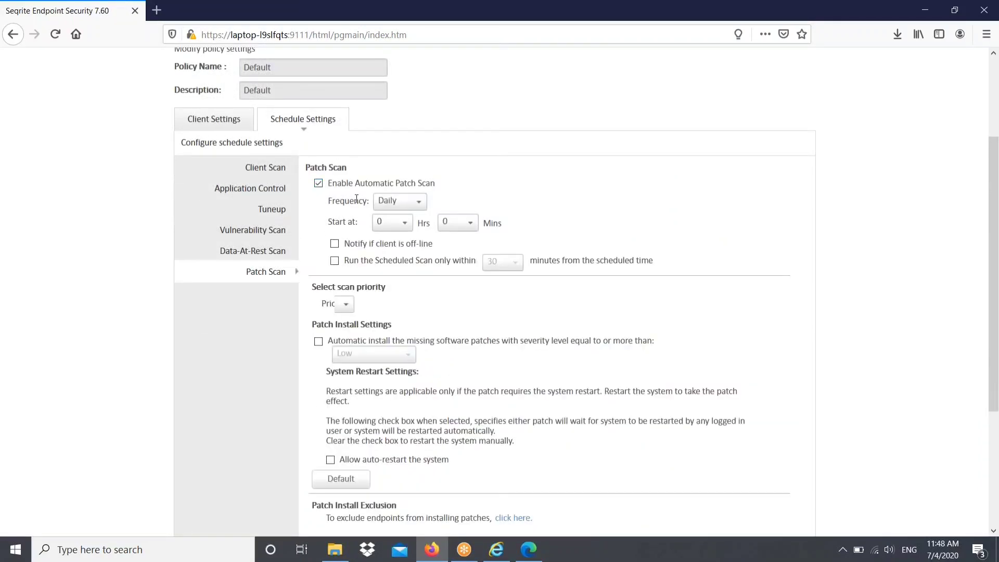